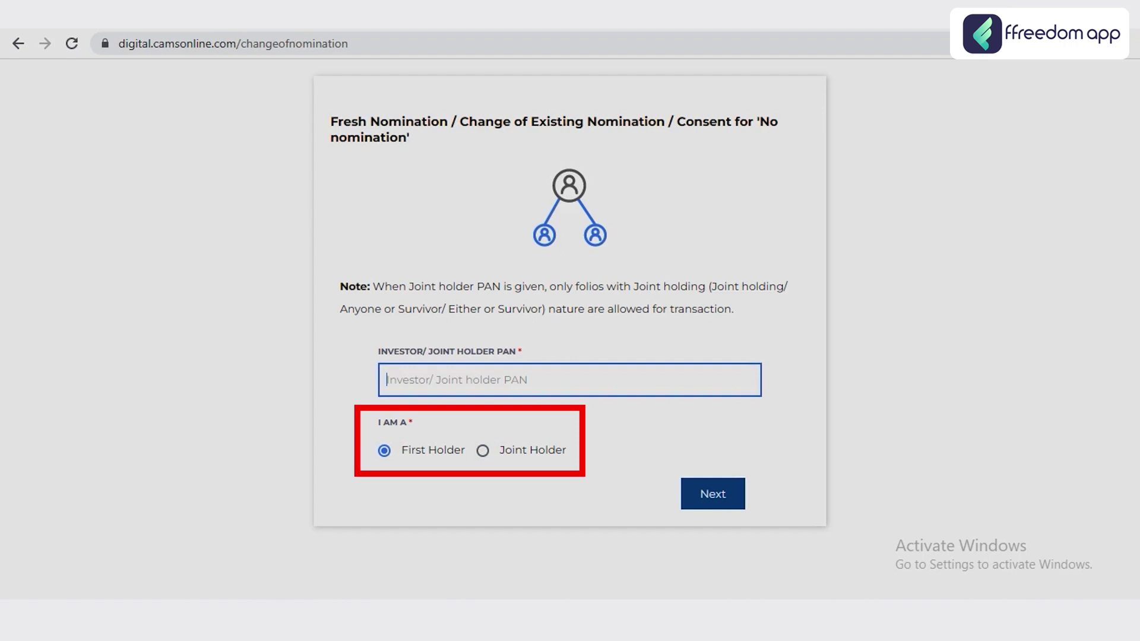
- Paste and submit the investor's PAN, then enter and submit the mobile OTP
key("ctrl+v")
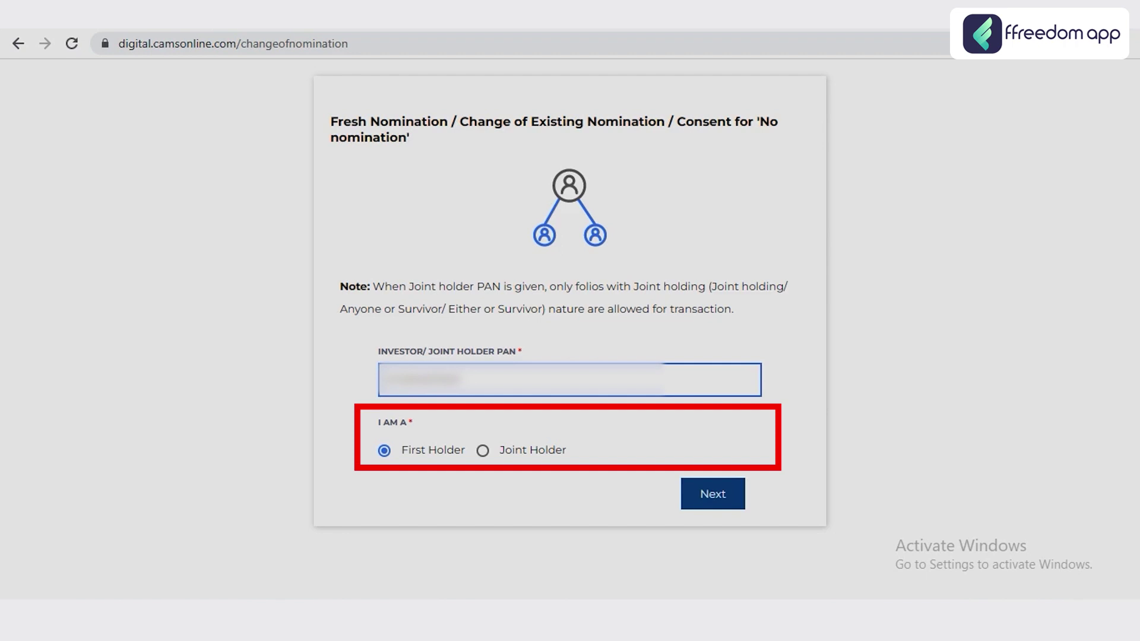
key("Return")
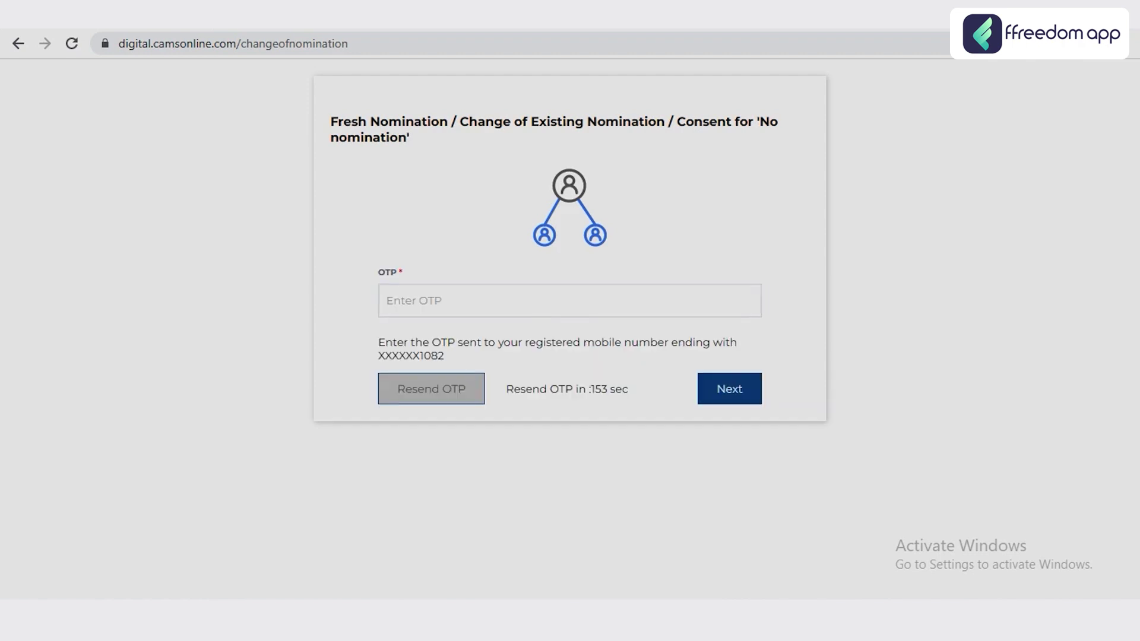
type("•••")
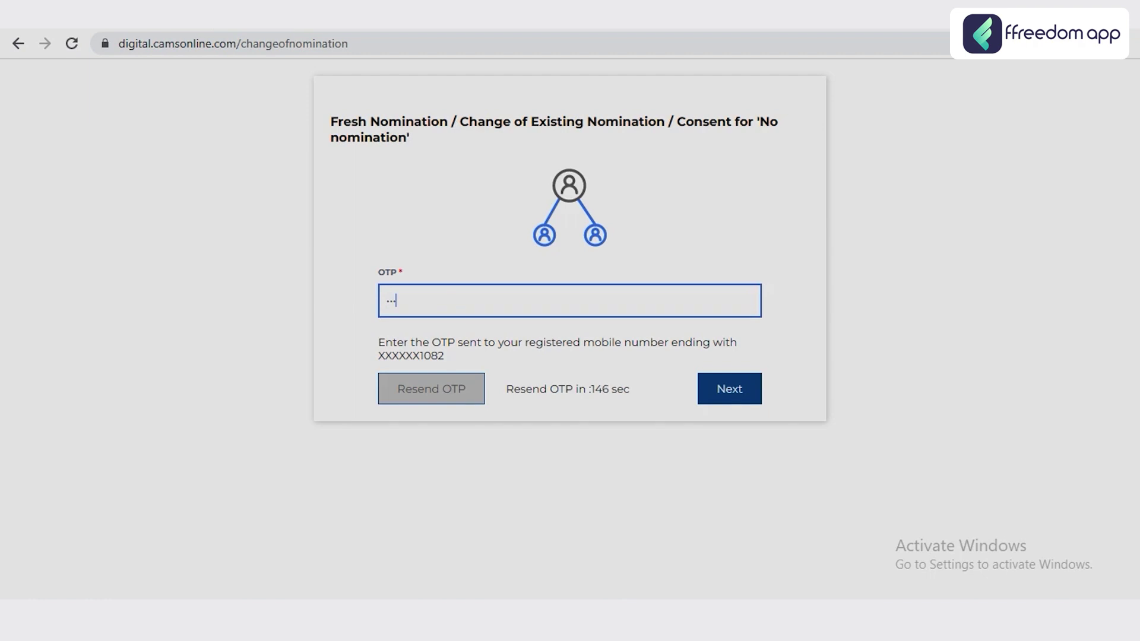
type("••")
key("Return")
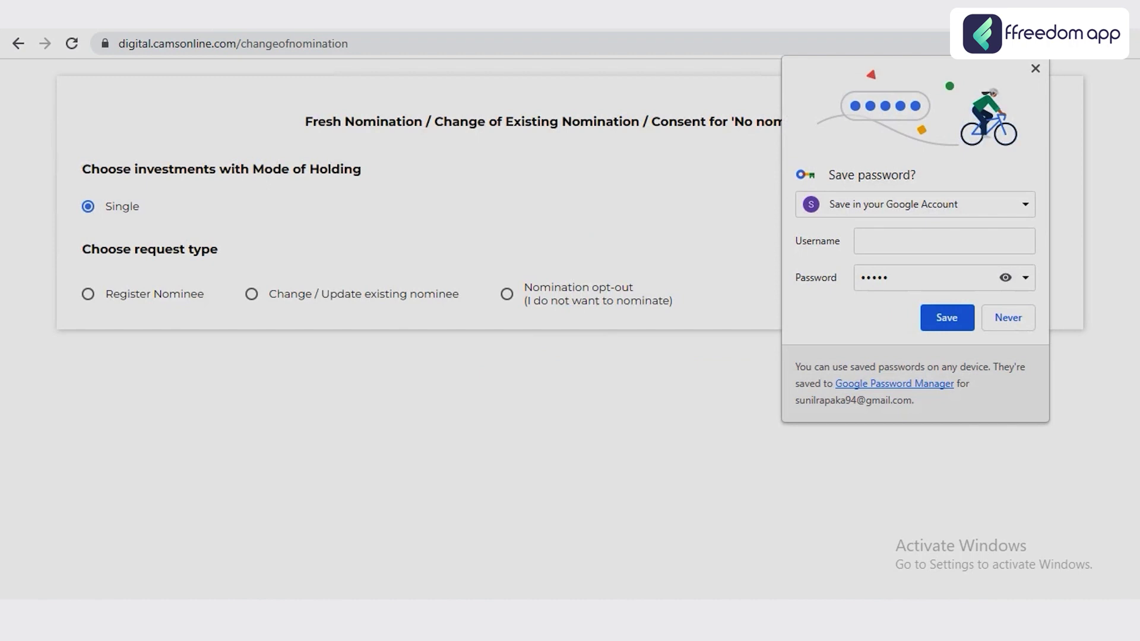
- Decline Chrome's password save, compare both nominee request options, and settle on Register Nominee
left_click(1008, 318)
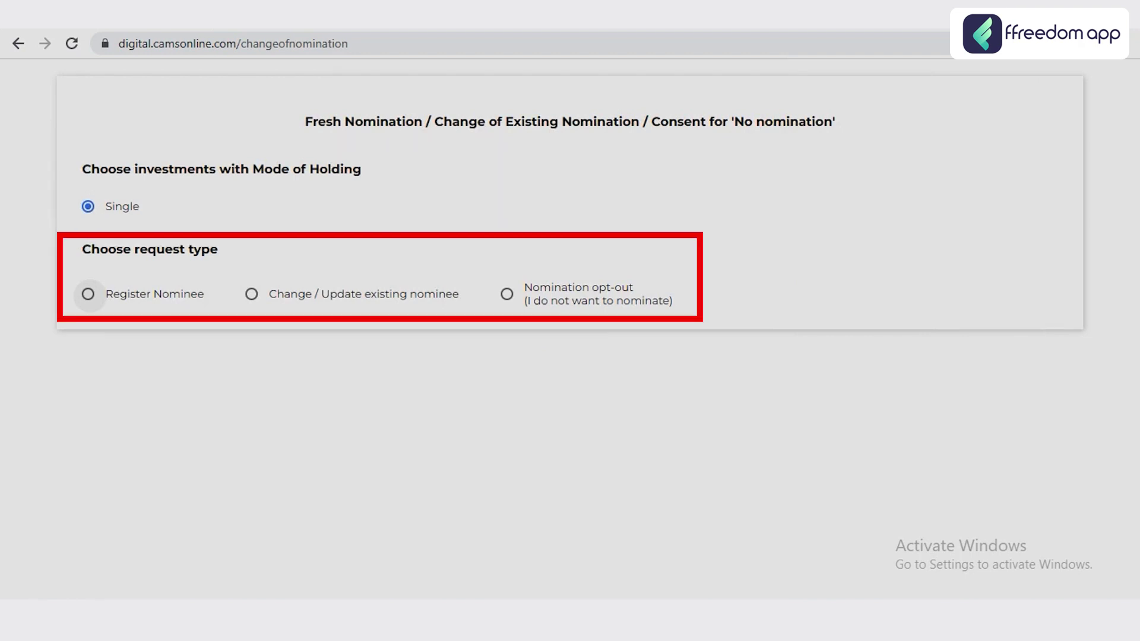
left_click(88, 294)
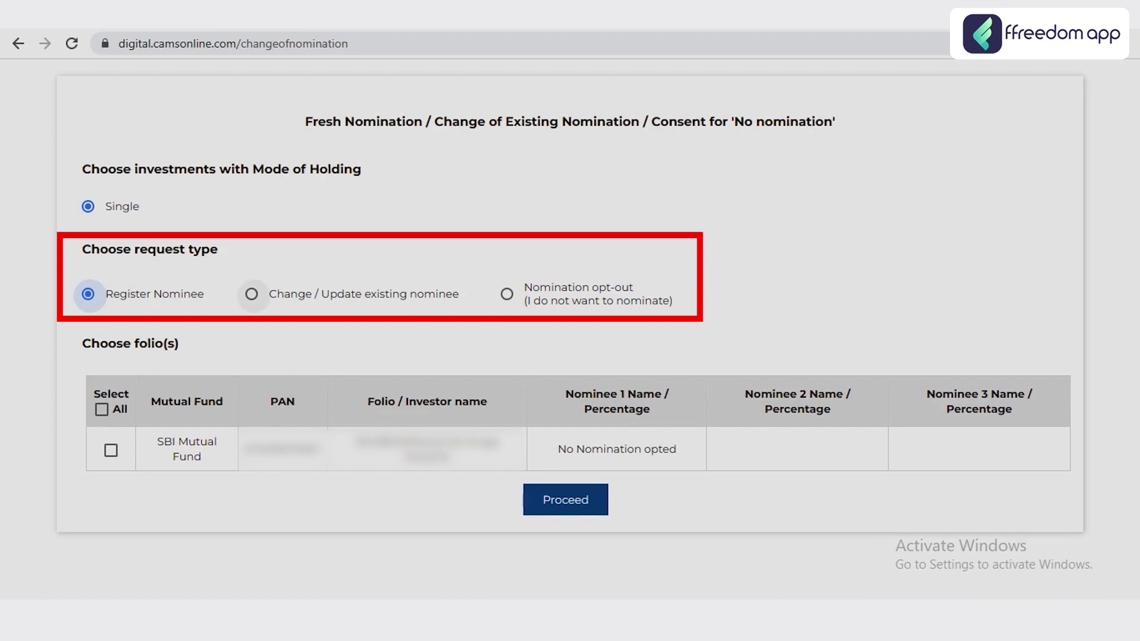
left_click(252, 293)
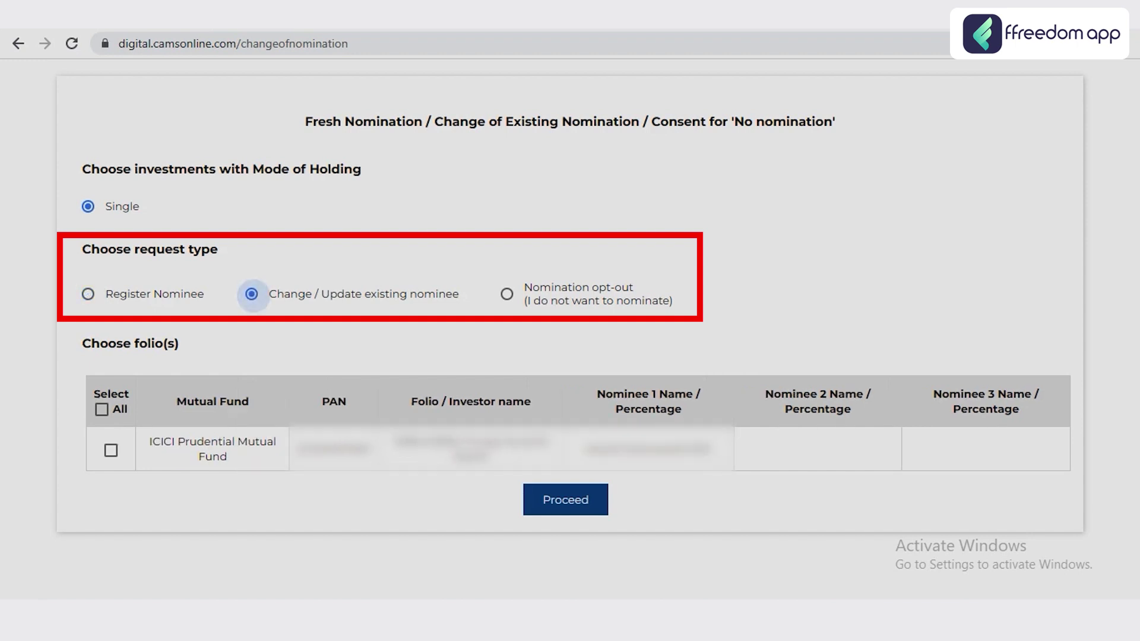
left_click_drag(153, 442, 227, 457)
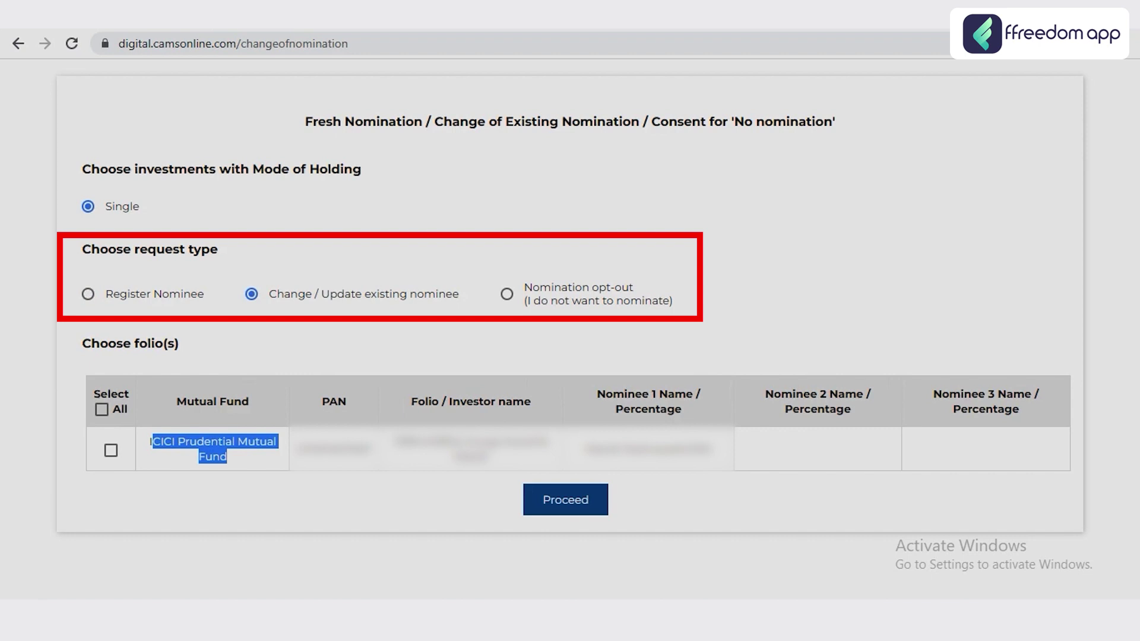
left_click_drag(585, 448, 713, 448)
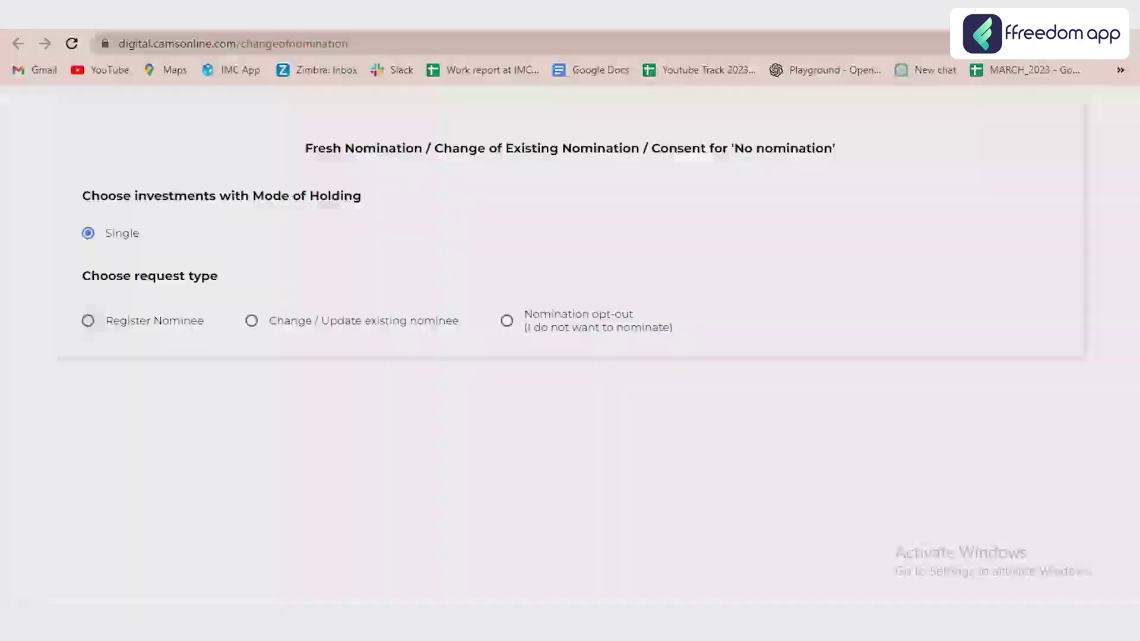
left_click(88, 320)
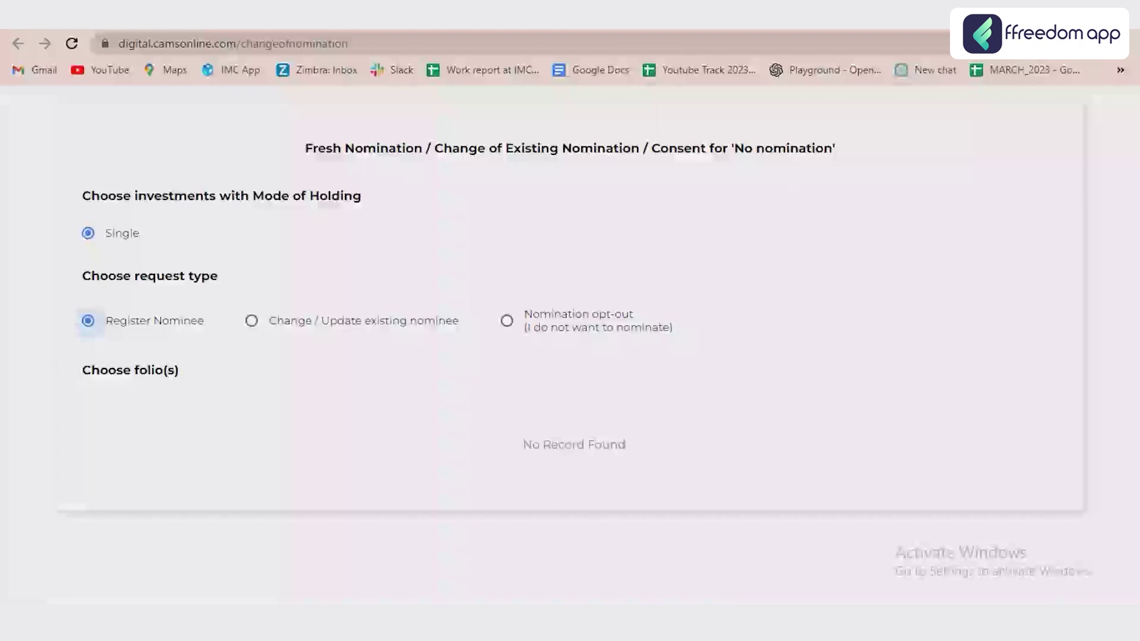
- Switch to Change / Update existing nominee and tick the SBI Mutual Fund folio
left_click(252, 320)
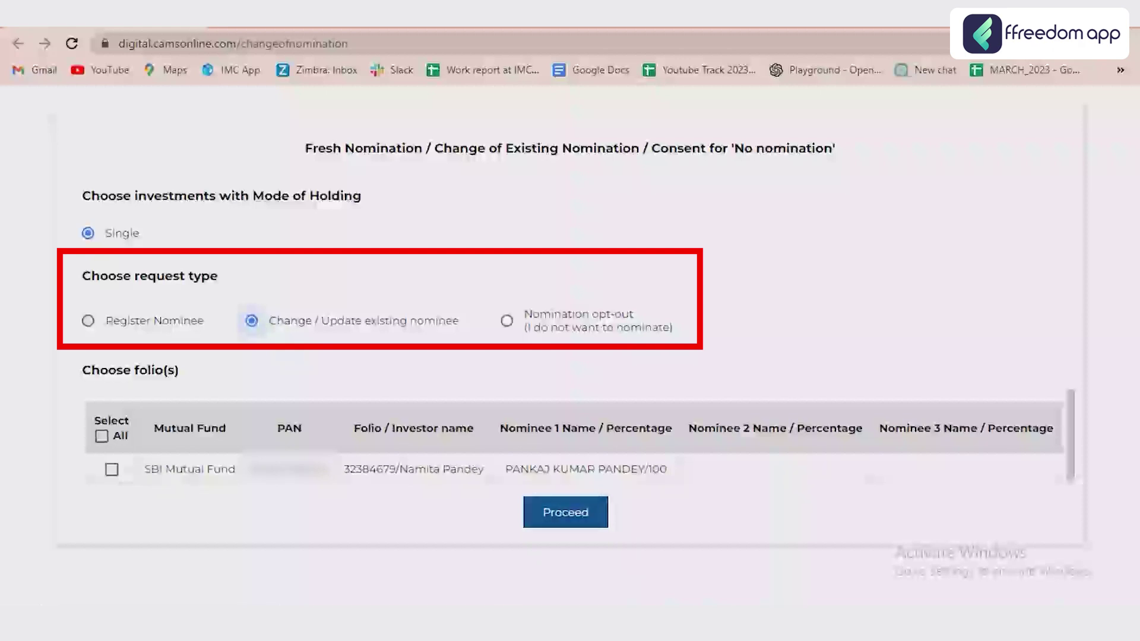
left_click(112, 470)
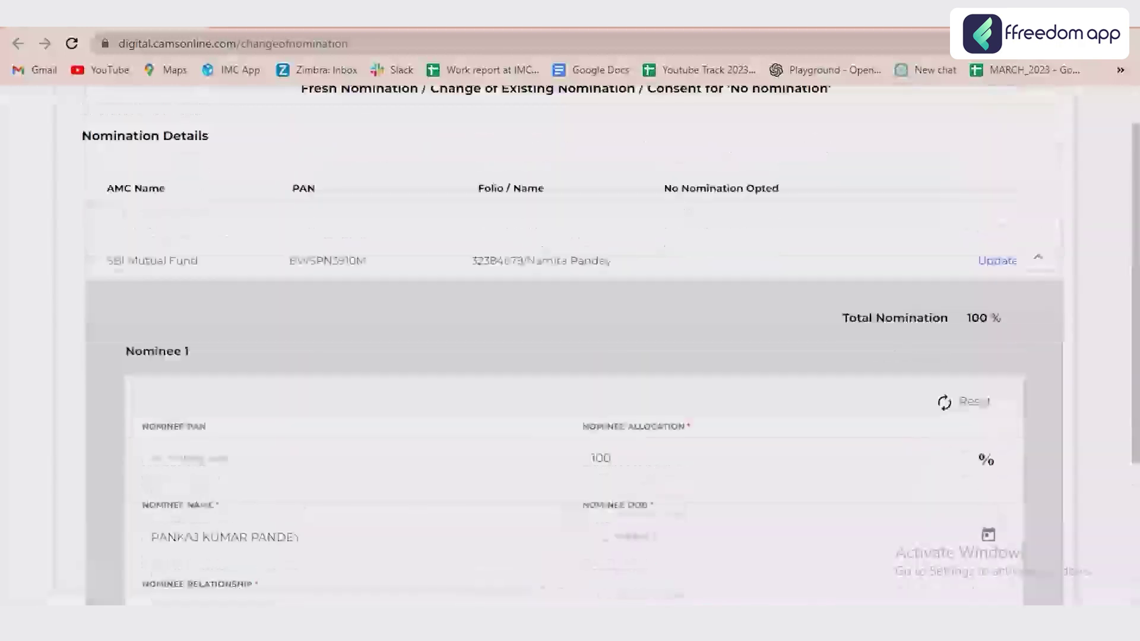
- Enter the second nominee's PAN, 50% allocation and full name
scroll(570, 345, "down", 4)
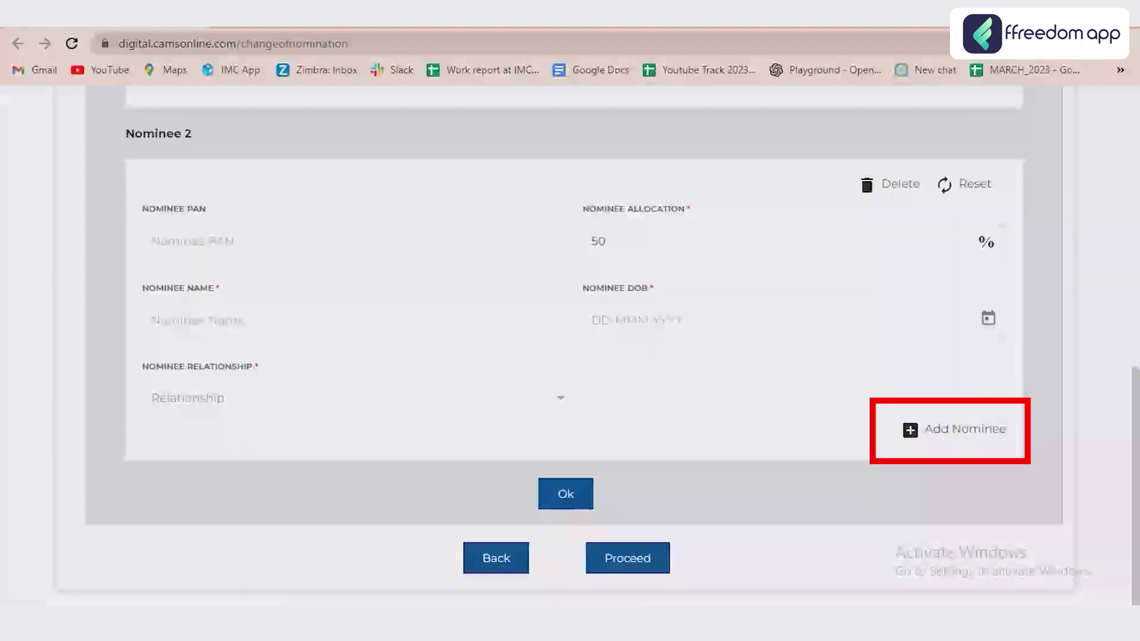
left_click(237, 241)
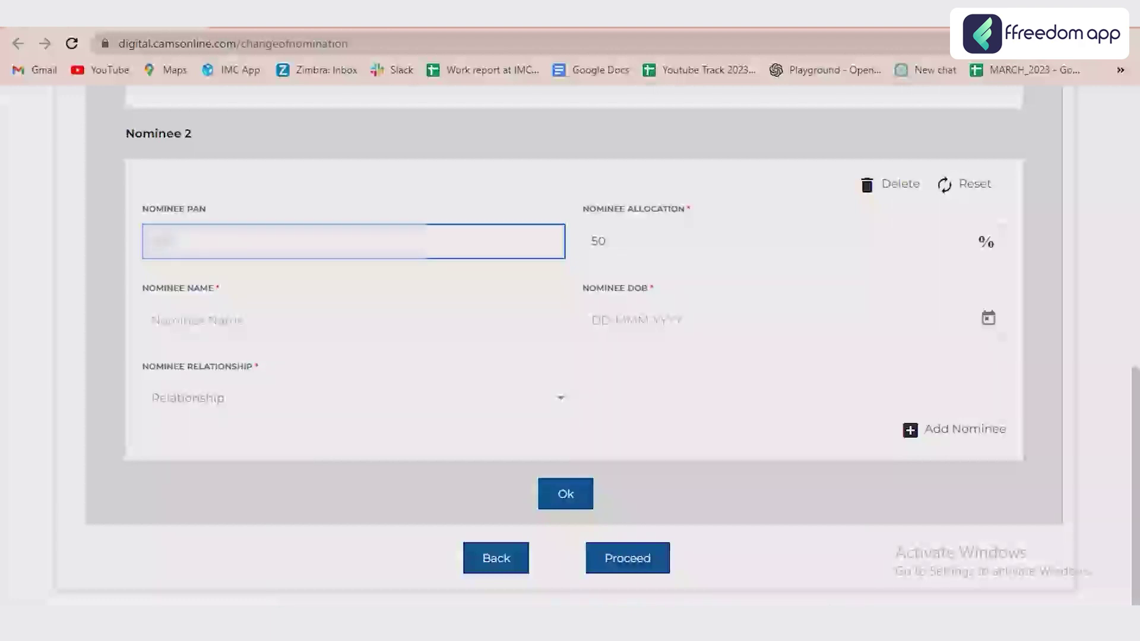
type("12345")
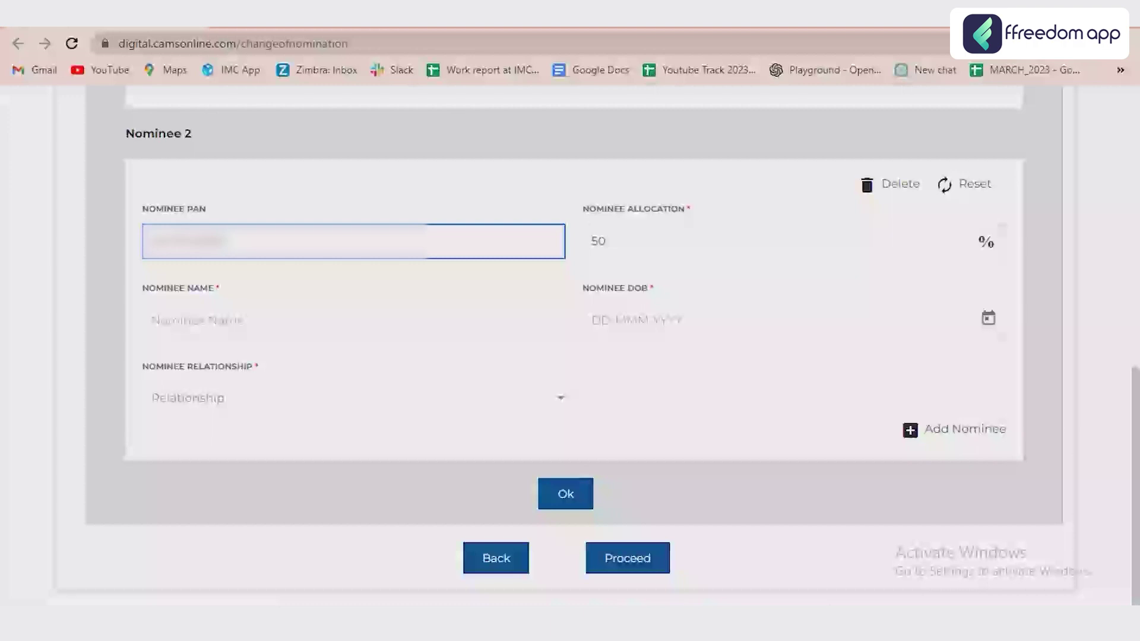
left_click(606, 241)
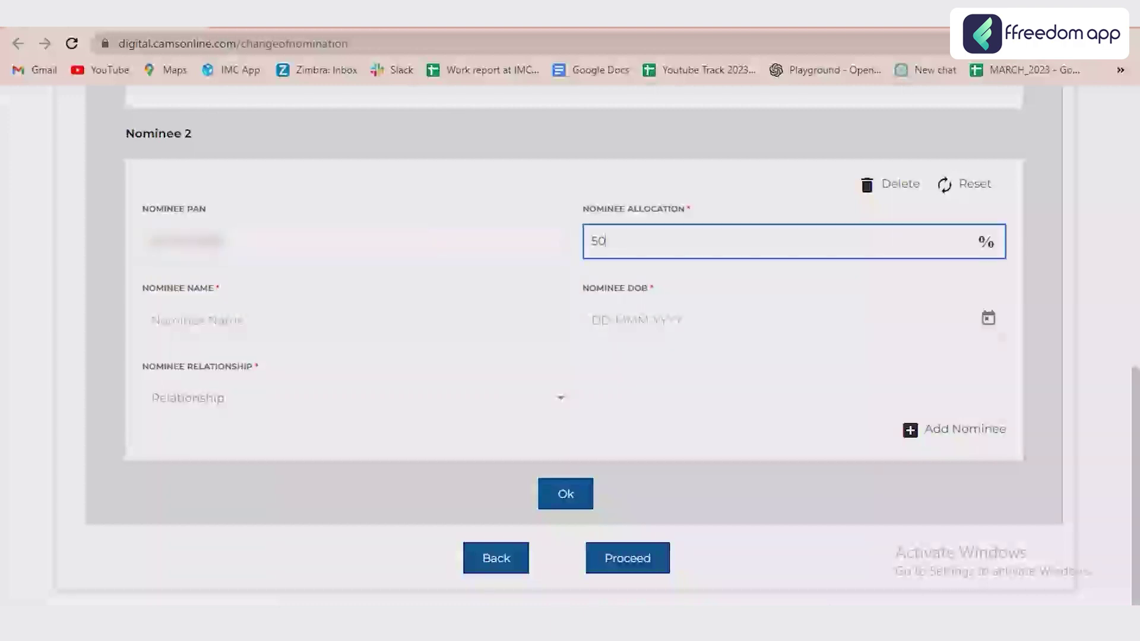
left_click(154, 321)
left_click(772, 321)
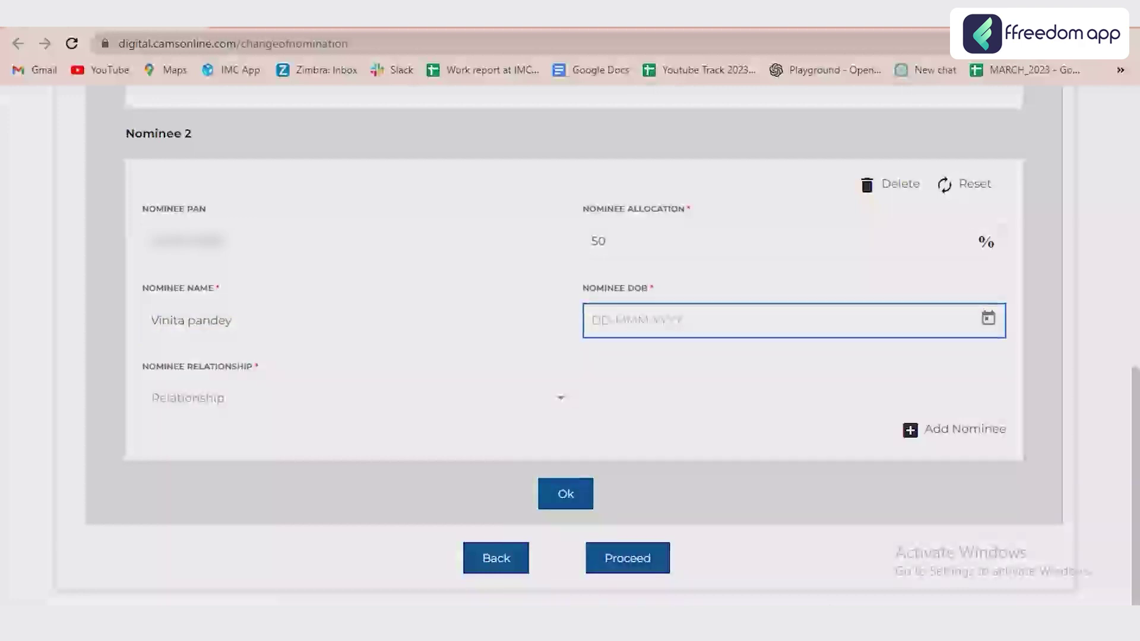
left_click(988, 319)
left_click(635, 334)
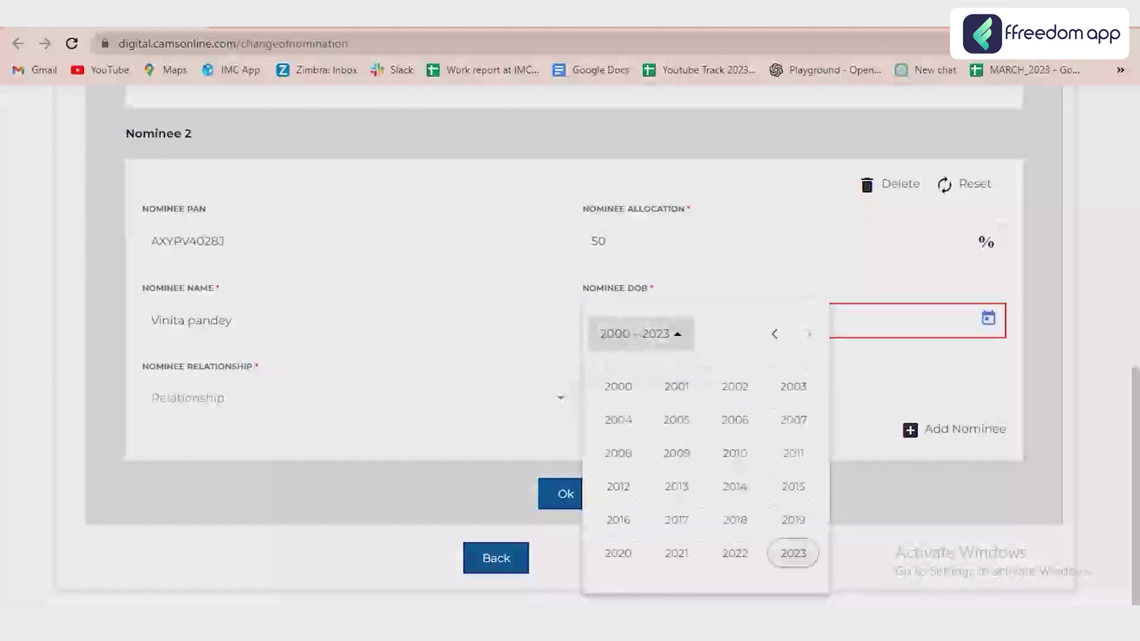
left_click(774, 334)
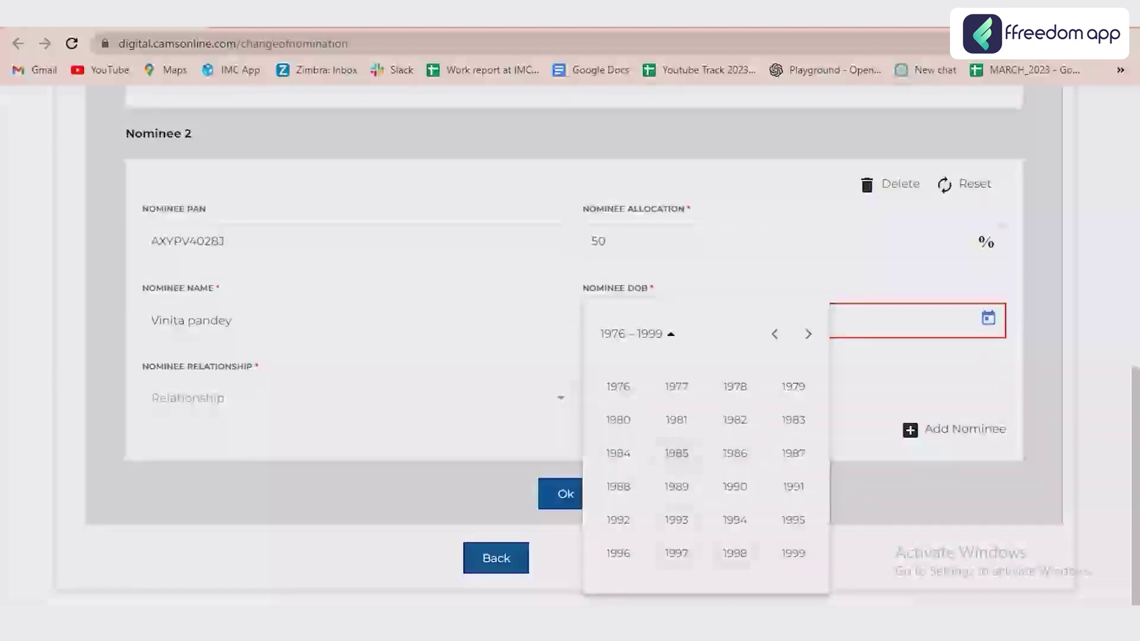
left_click(793, 520)
left_click(796, 481)
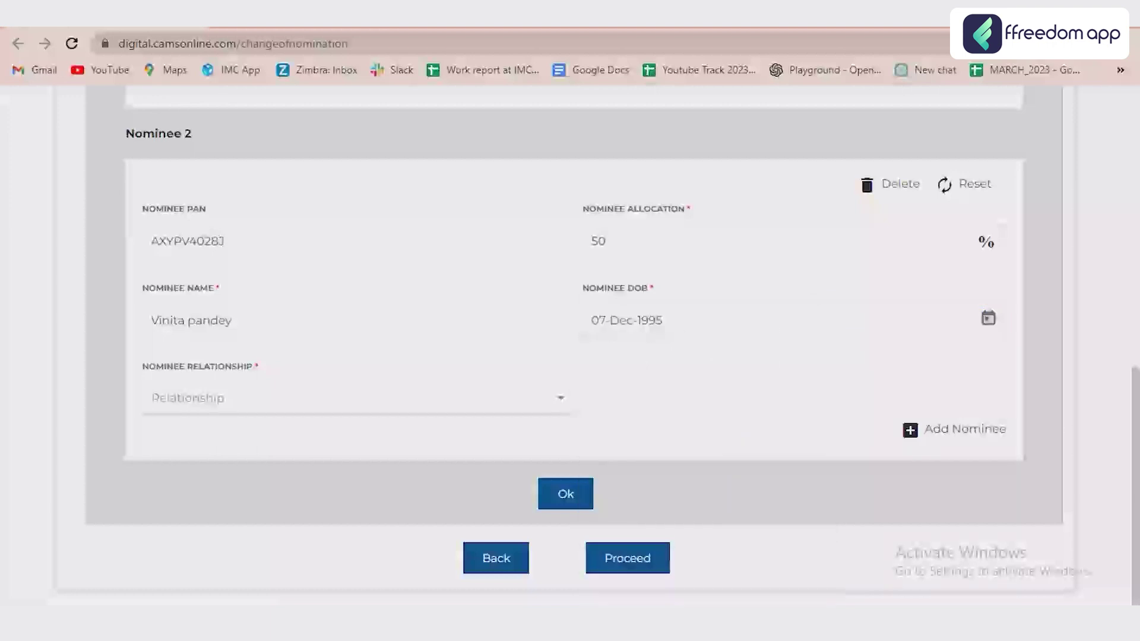
left_click(196, 398)
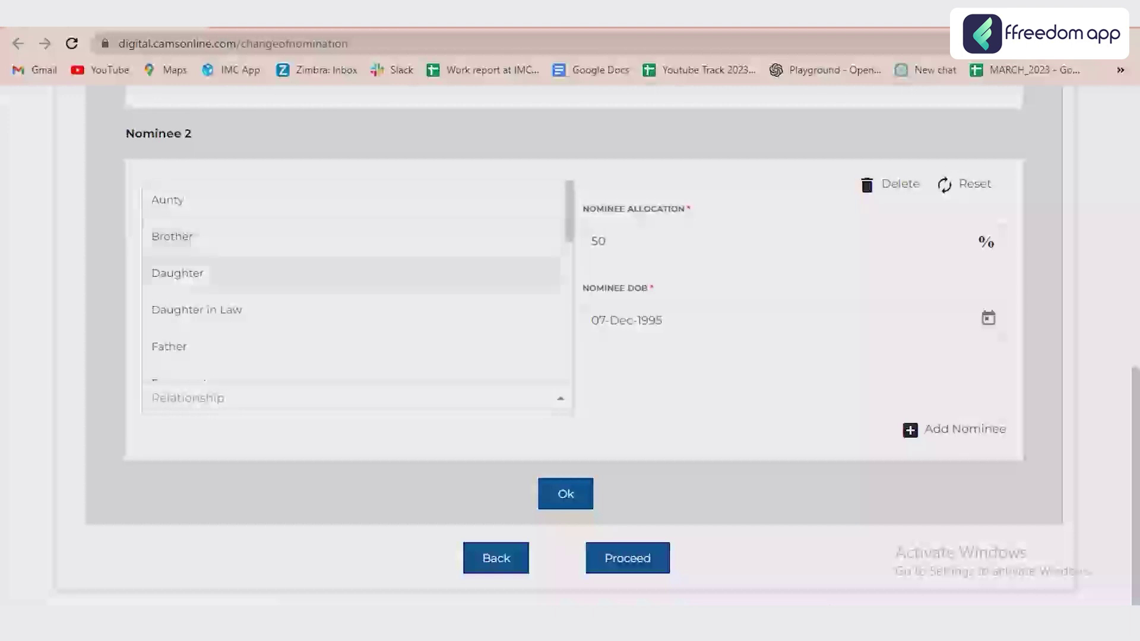
- Scroll through the Relationship list to find Sister for the second nominee
scroll(350, 279, "down", 1)
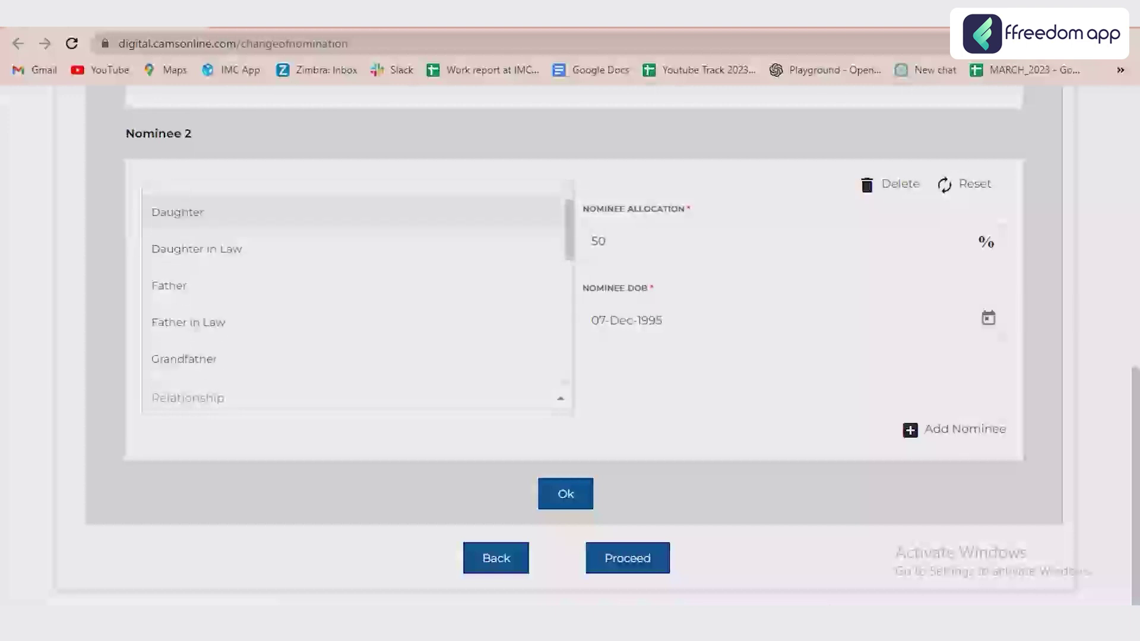
scroll(351, 309, "down", 1)
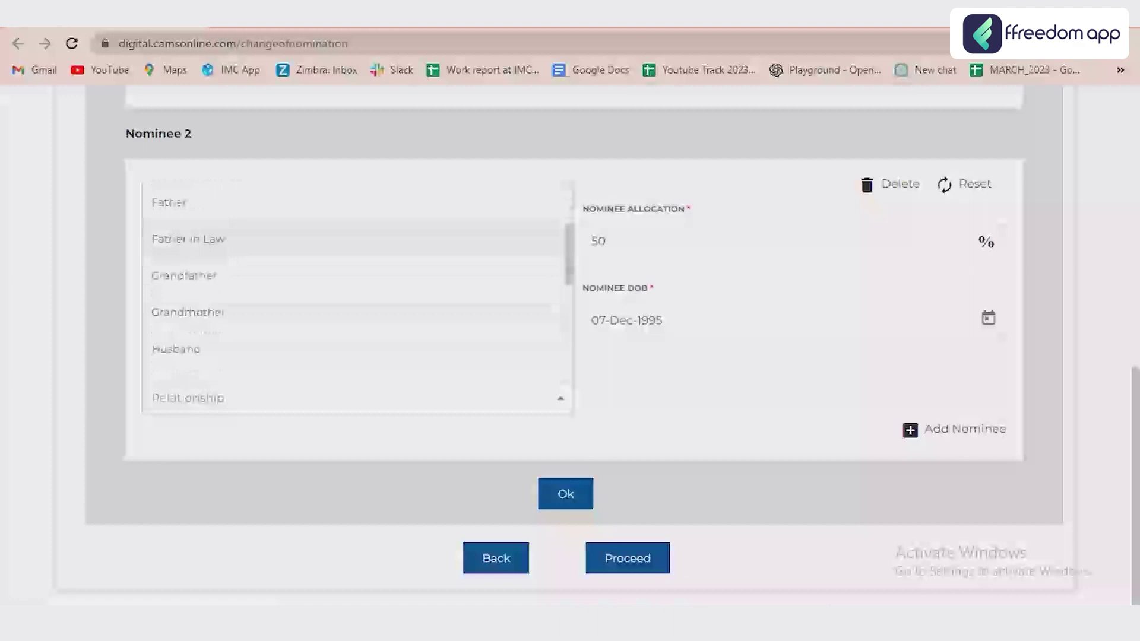
scroll(350, 297, "down", 2)
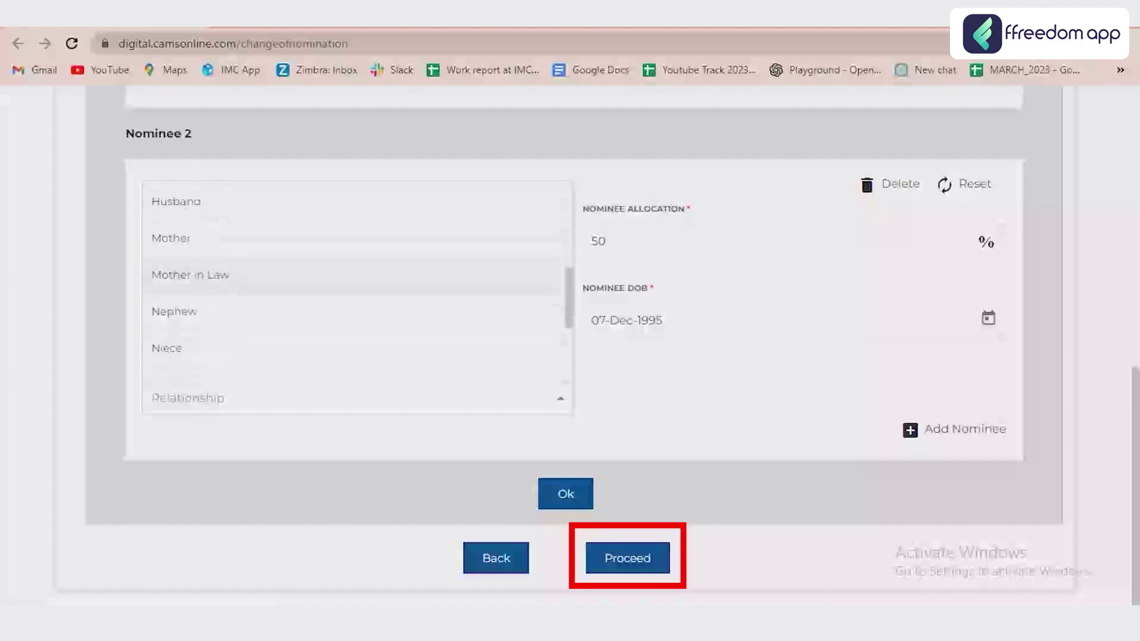
scroll(350, 279, "up", 4)
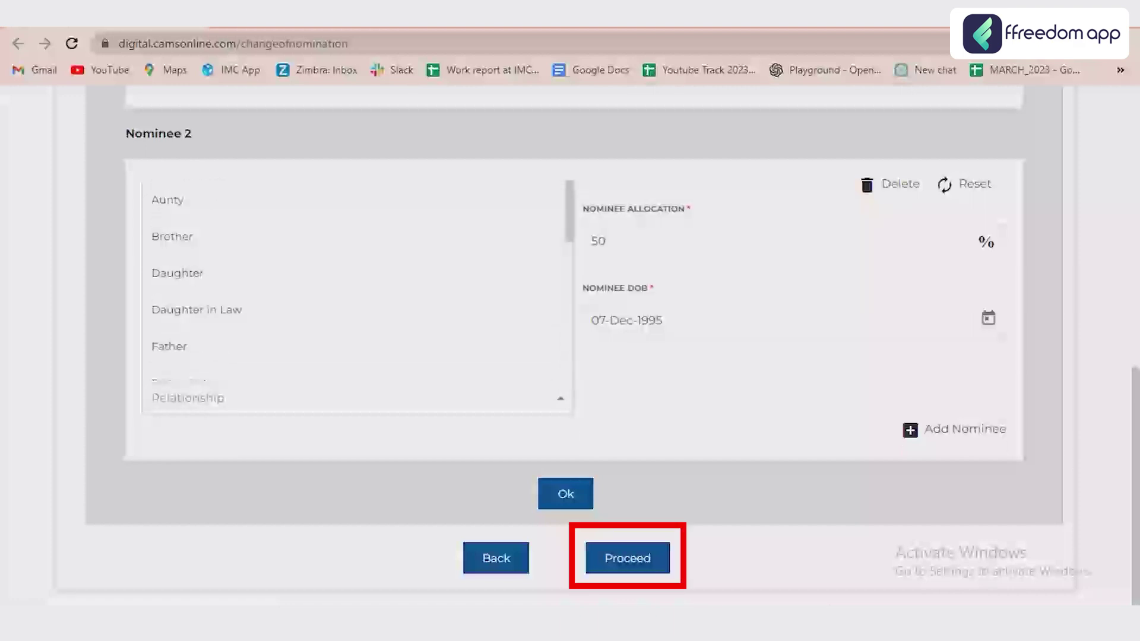
scroll(350, 279, "down", 5)
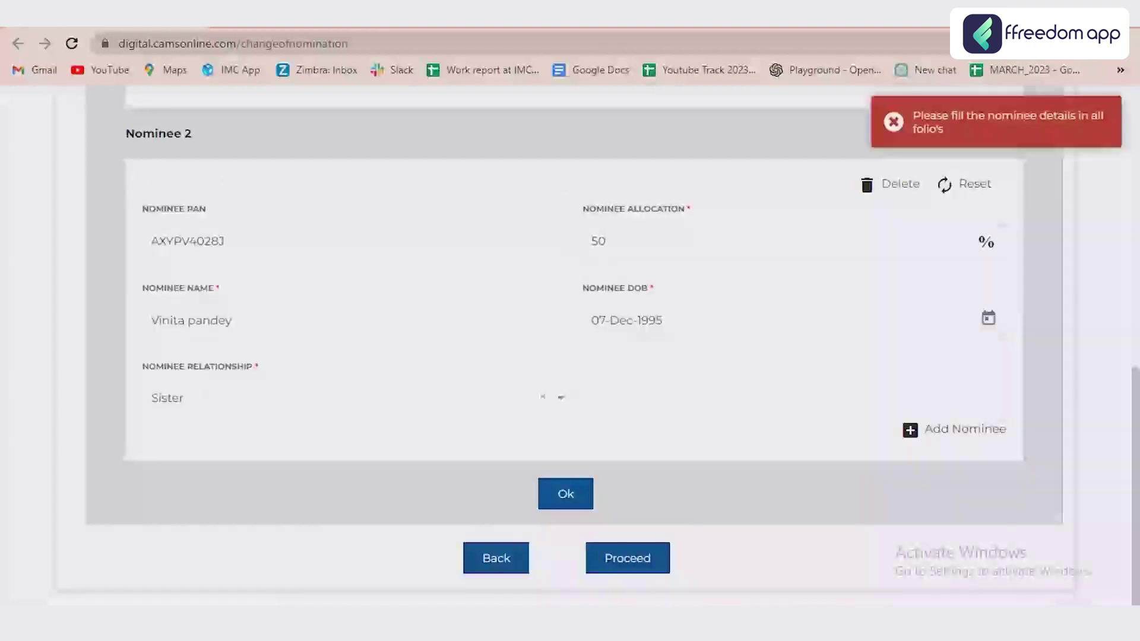
scroll(570, 321, "up", 10)
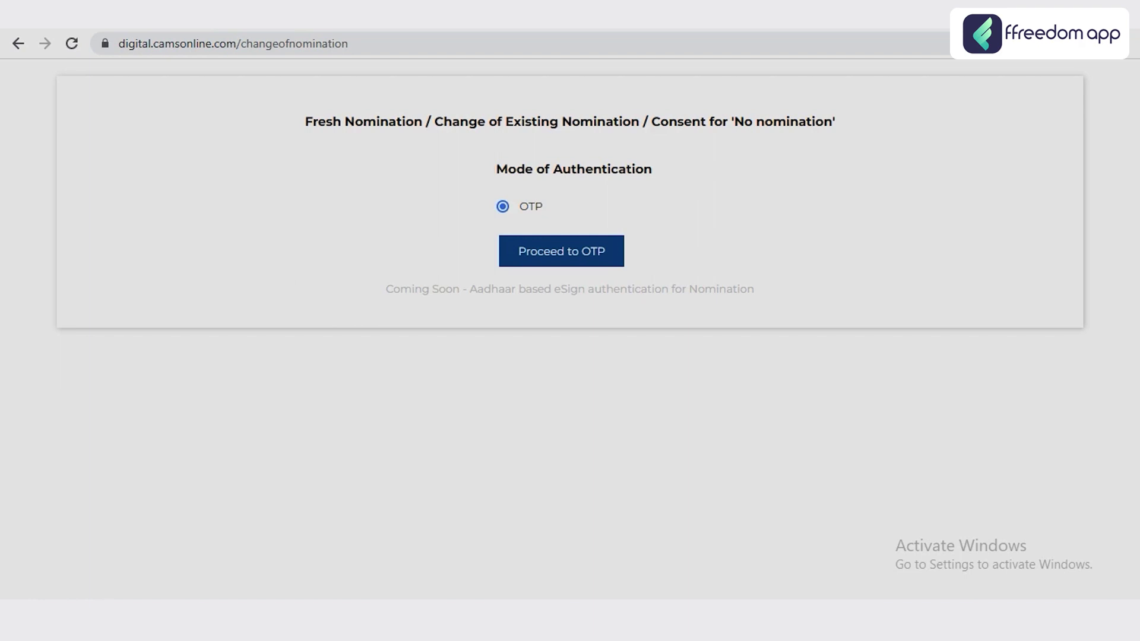
- Request, enter and submit the authentication OTP, then dismiss the investor survey popup
key("Return")
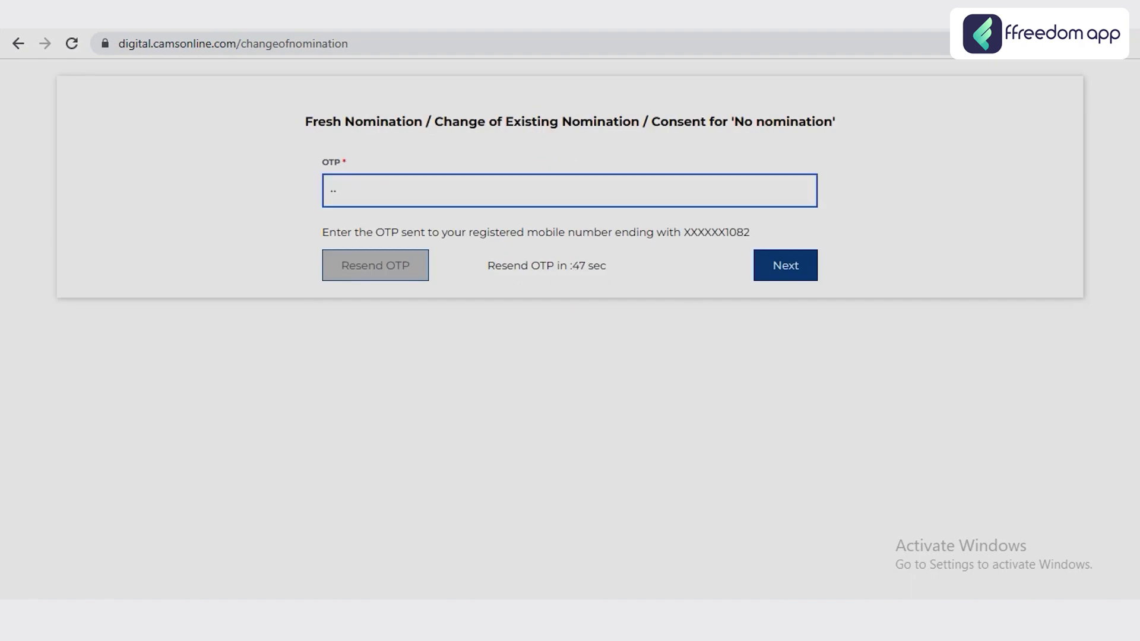
type("*****")
key("Return")
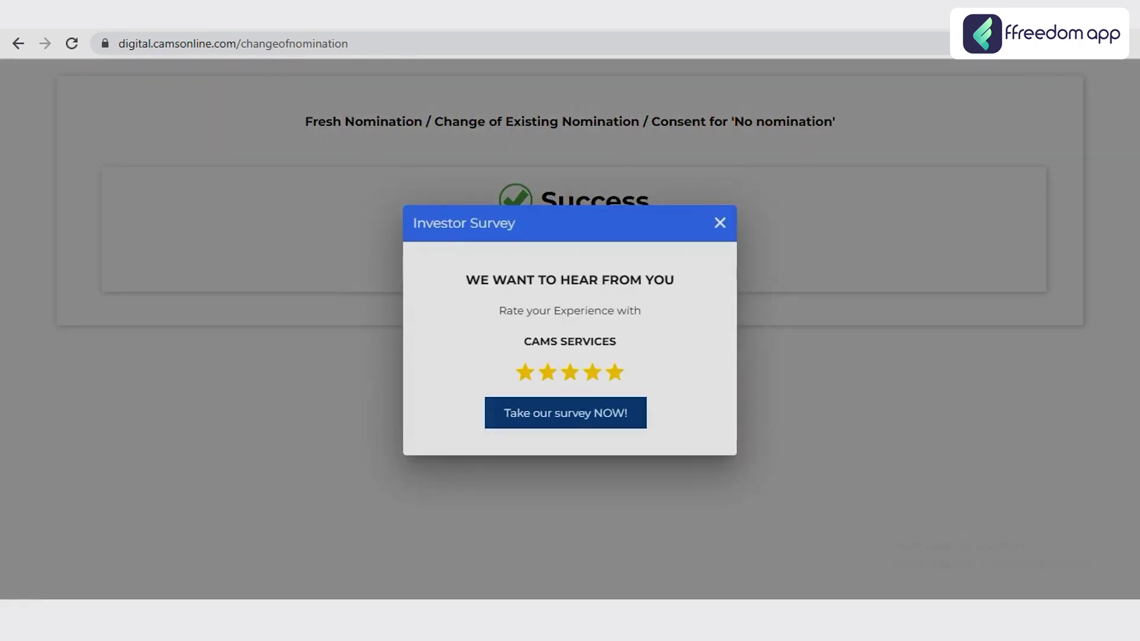
key("Escape")
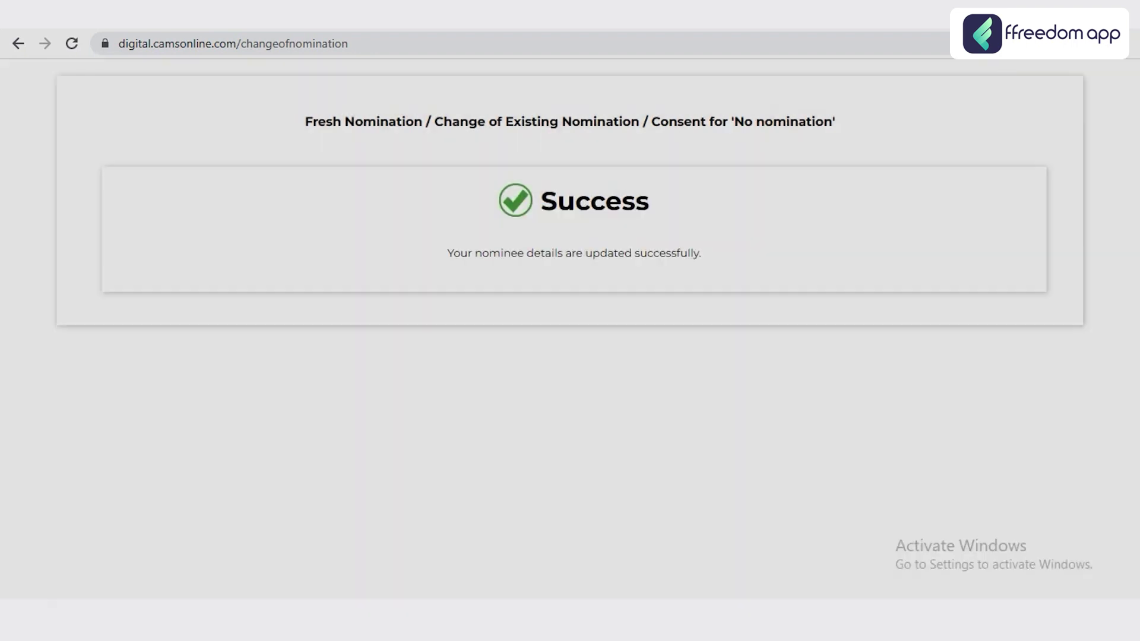